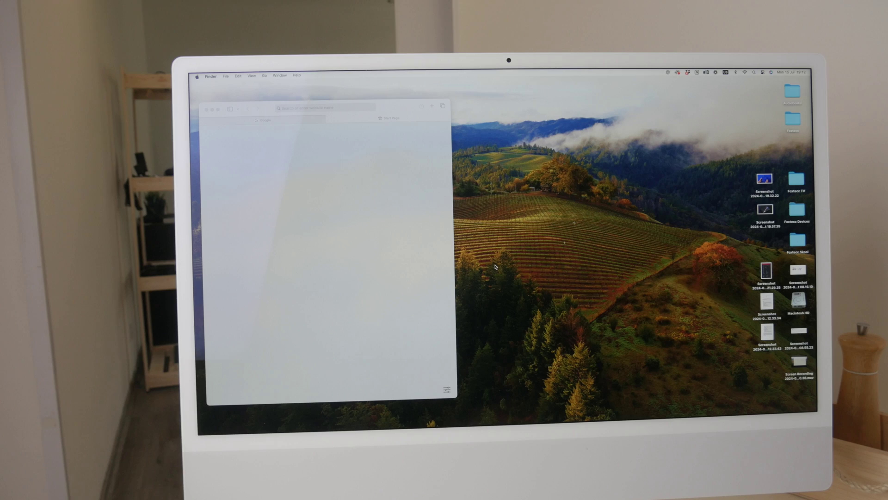
# Drag the empty Safari start-page window to a new spot slightly further right on the desktop.
pyautogui.moveTo(404, 116)
pyautogui.mouseDown()
pyautogui.moveTo(547, 155)
pyautogui.moveTo(438, 131)
pyautogui.mouseUp()
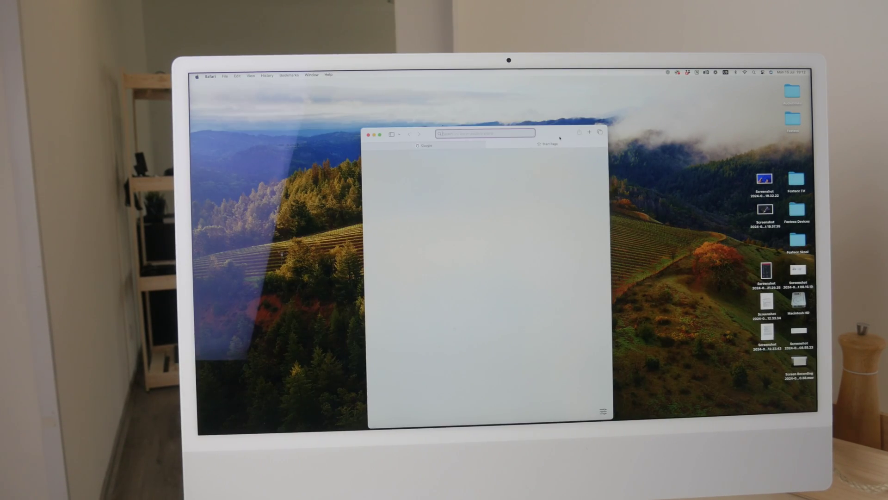
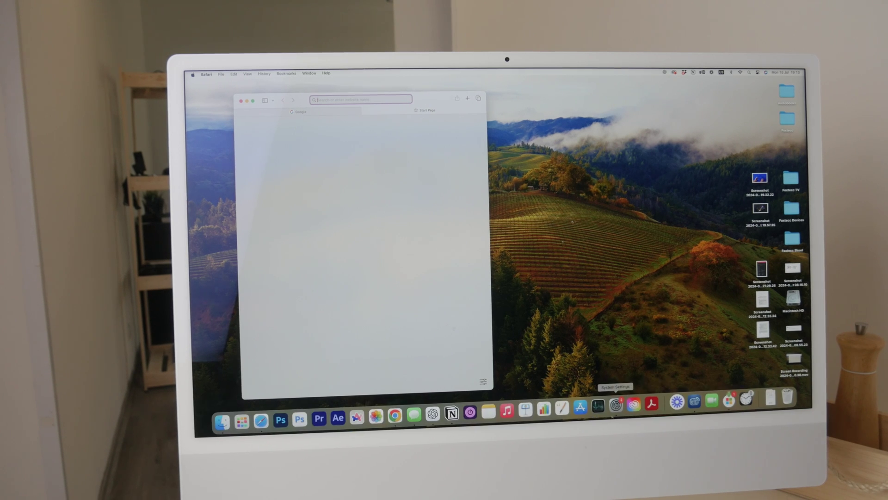
pyautogui.scroll(5, 616, 403)
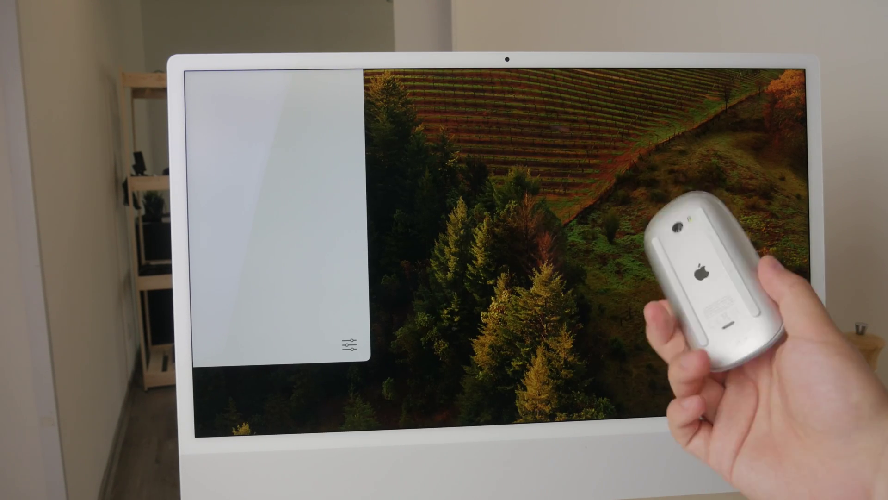
pyautogui.moveTo(597, 404)
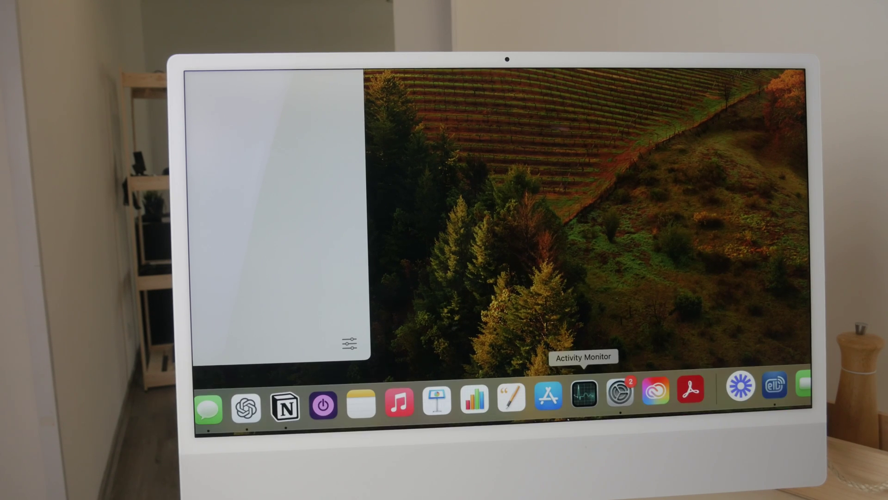
# Launch System Settings from its Dock icon and drag the window down to reveal the sidebar.
pyautogui.rightClick(628, 399)
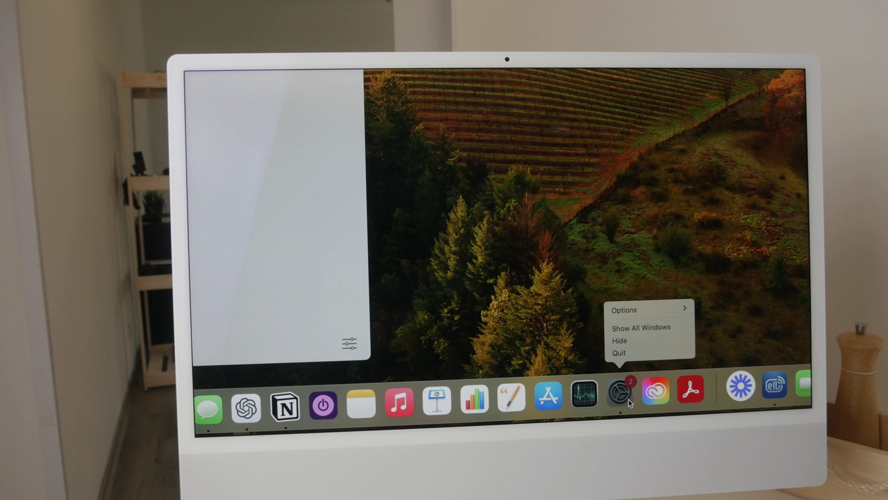
pyautogui.press('Escape')
pyautogui.click(622, 395)
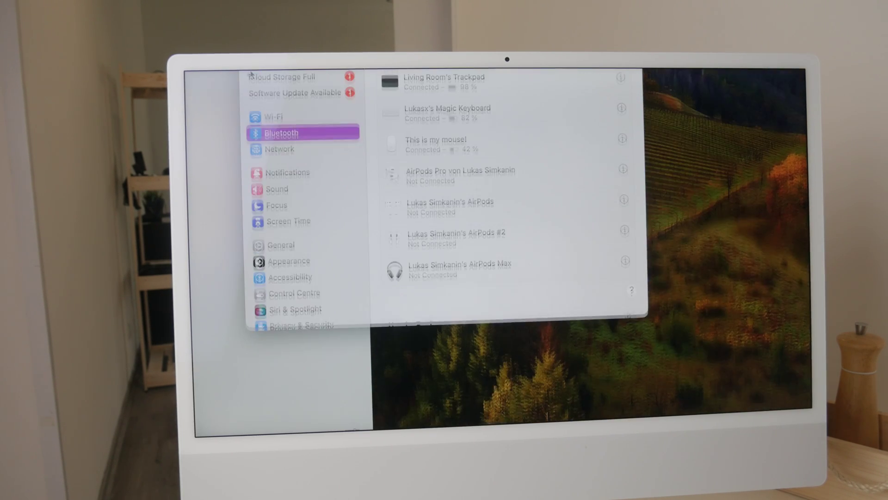
pyautogui.moveTo(430, 69); pyautogui.dragTo(445, 156)
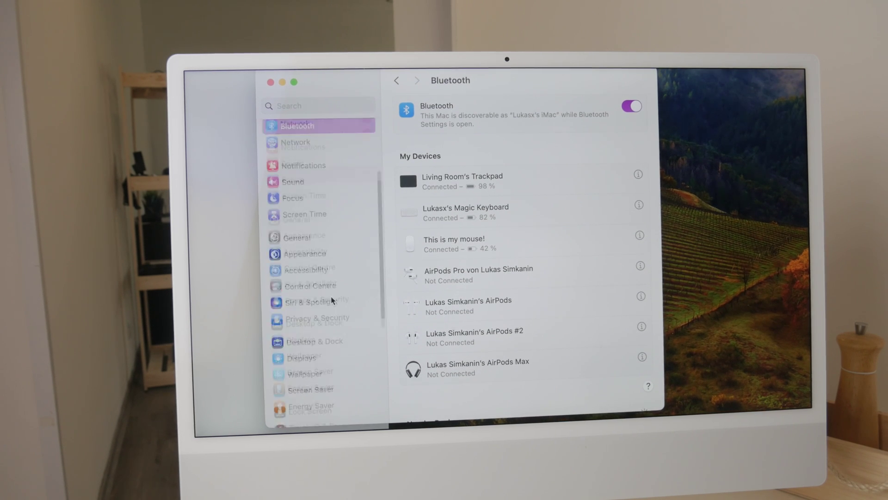
pyautogui.scroll(-10, 330, 278)
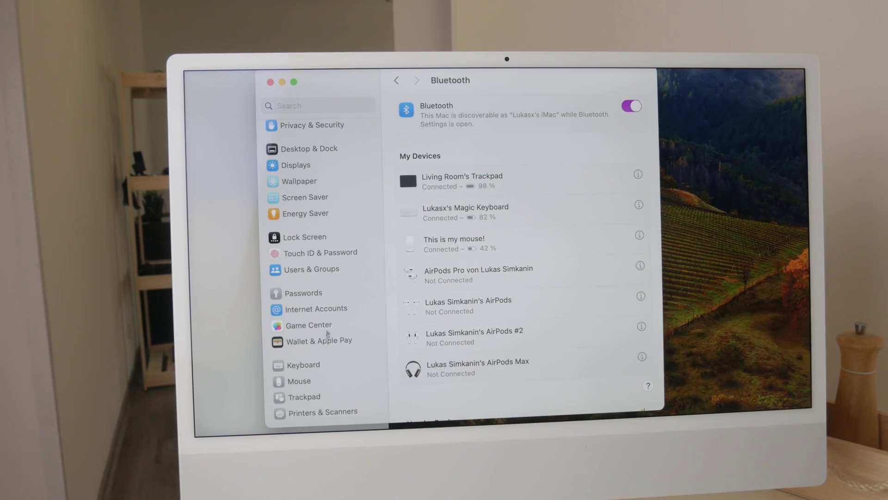
# Show the Mouse settings page and shift the System Settings window to the right.
pyautogui.click(332, 385)
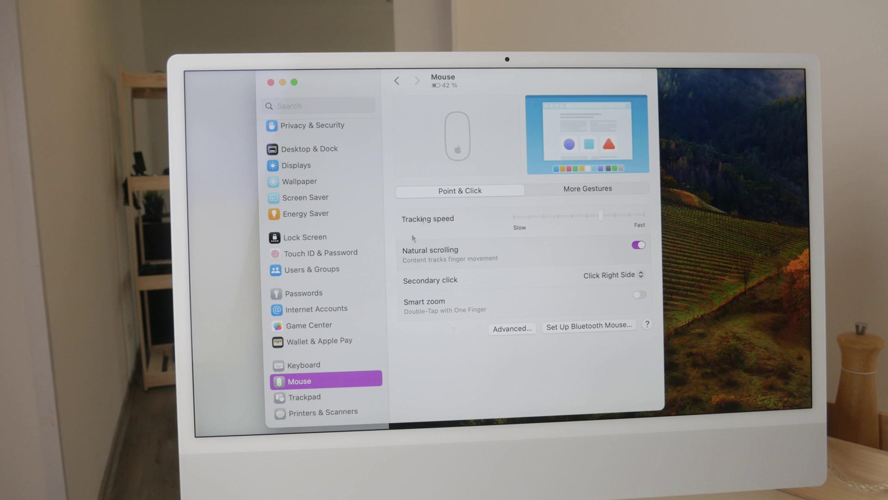
pyautogui.moveTo(506, 77); pyautogui.dragTo(567, 85)
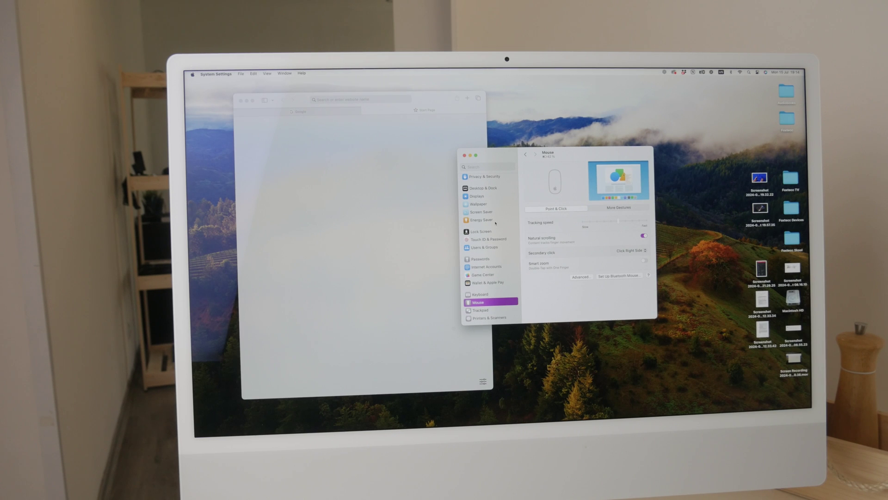
pyautogui.scroll(10, 496, 223)
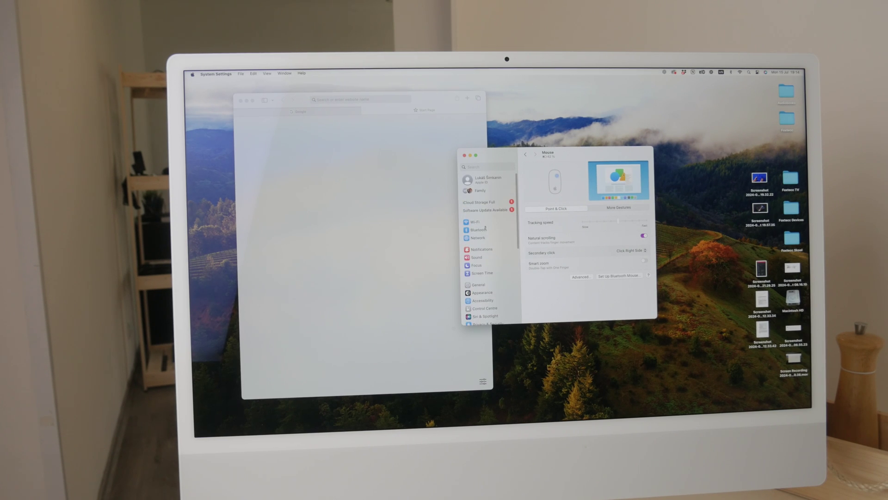
# Switch to the General page, then minimize the System Settings window.
pyautogui.click(490, 284)
pyautogui.click(471, 155)
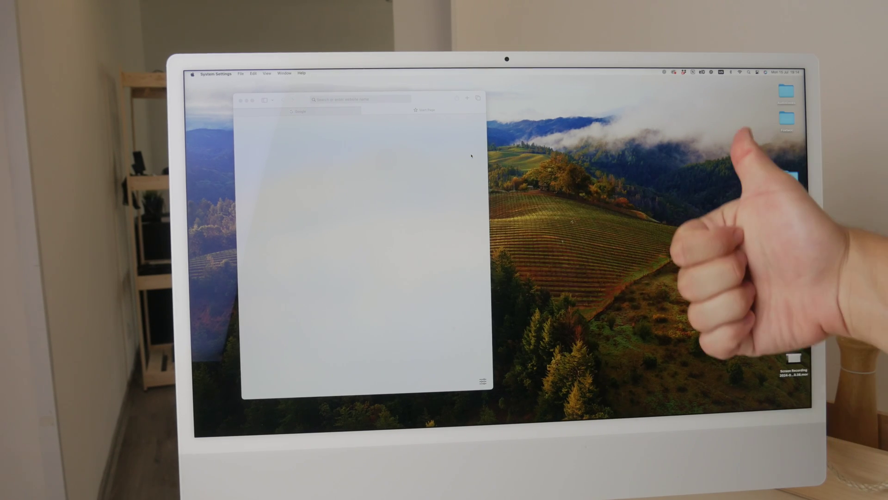